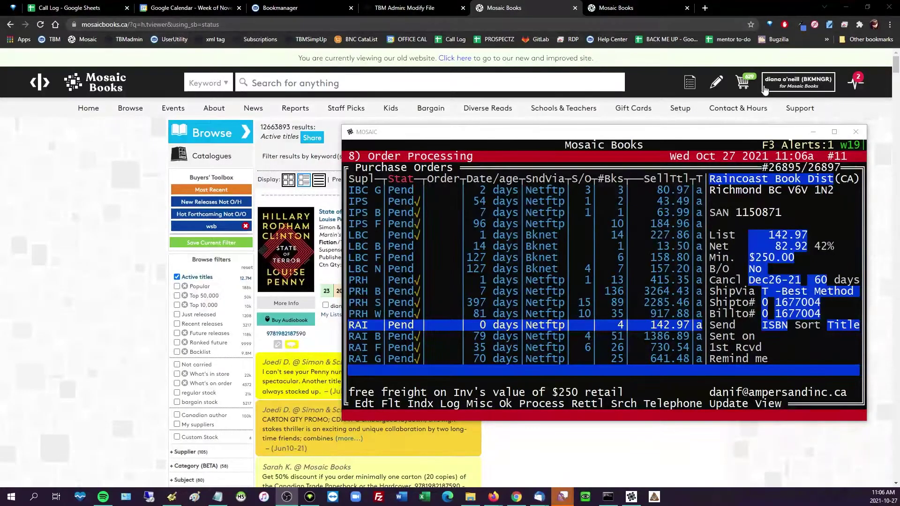
Step: Back in the webstore, browse all titles filtered to supplier Raincoast Book (RAI)
{"action": "left_click", "coordinate": [813, 131]}
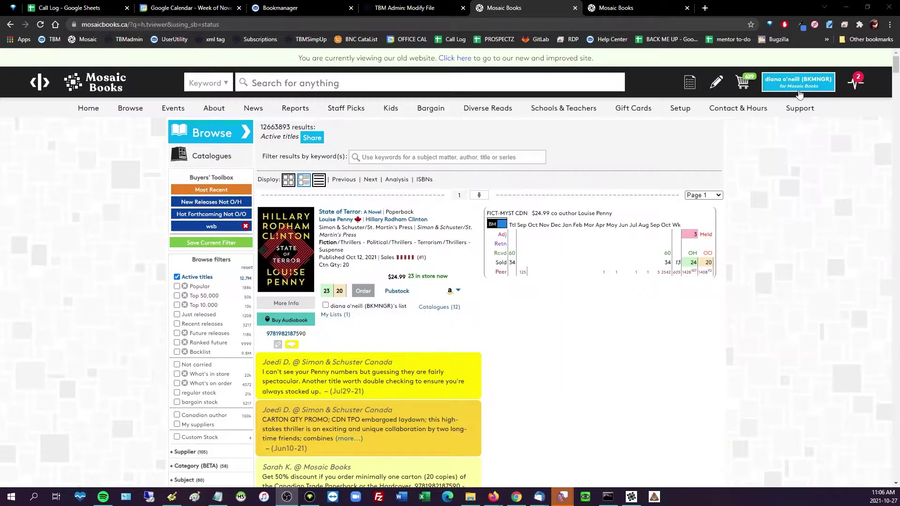
{"action": "left_click", "coordinate": [205, 131]}
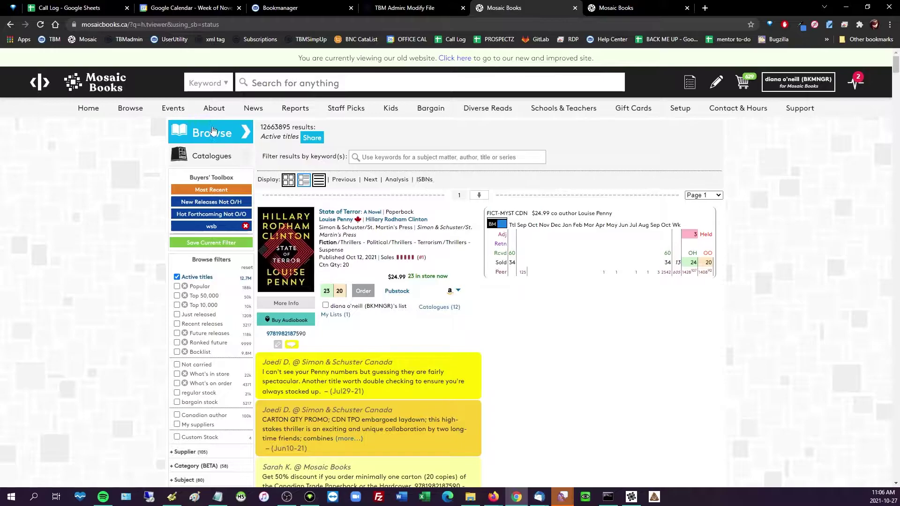
{"action": "scroll", "coordinate": [188, 281], "scroll_direction": "down", "scroll_amount": 4}
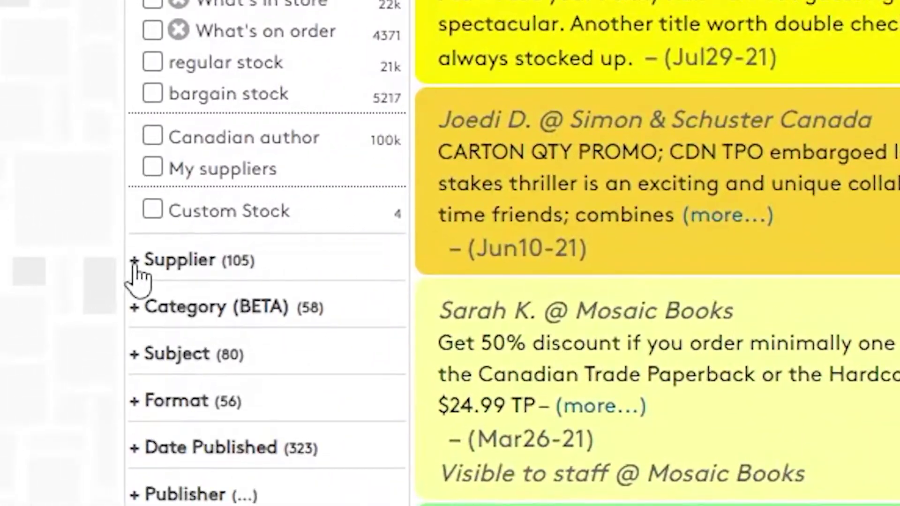
{"action": "left_click", "coordinate": [172, 265]}
{"action": "scroll", "coordinate": [261, 445], "scroll_direction": "down", "scroll_amount": 10}
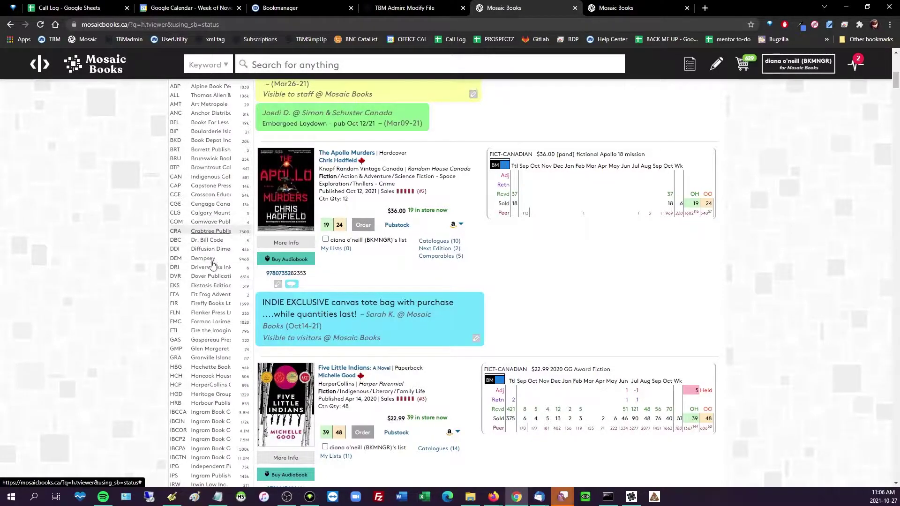
{"action": "scroll", "coordinate": [209, 309], "scroll_direction": "down", "scroll_amount": 2}
{"action": "scroll", "coordinate": [199, 399], "scroll_direction": "down", "scroll_amount": 7}
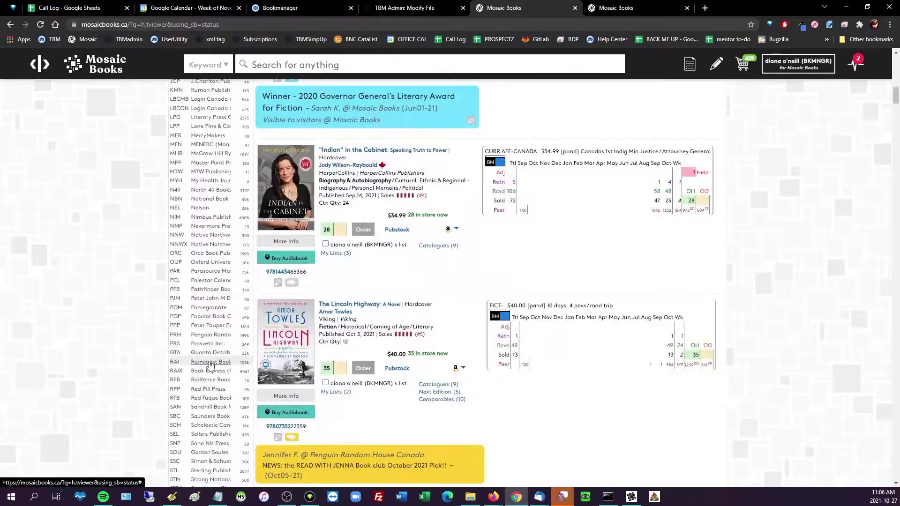
{"action": "left_click", "coordinate": [209, 363]}
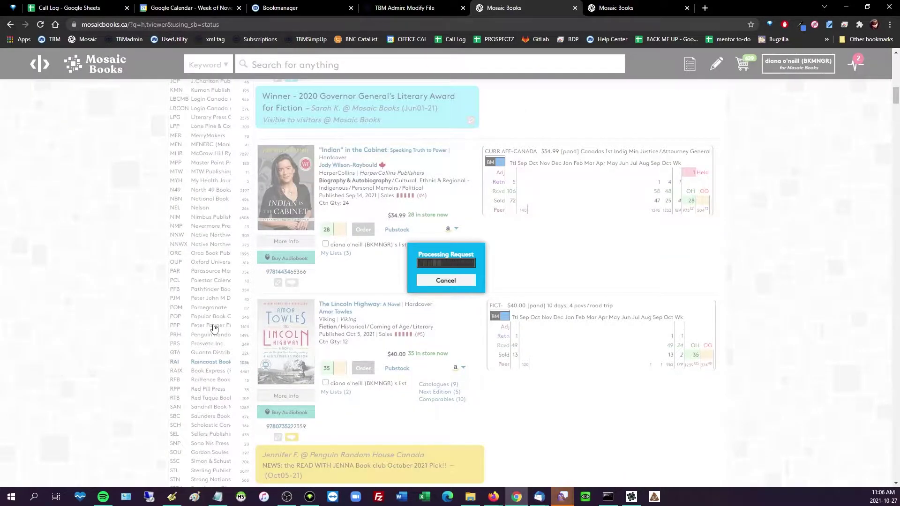
{"action": "scroll", "coordinate": [215, 328], "scroll_direction": "up", "scroll_amount": 10}
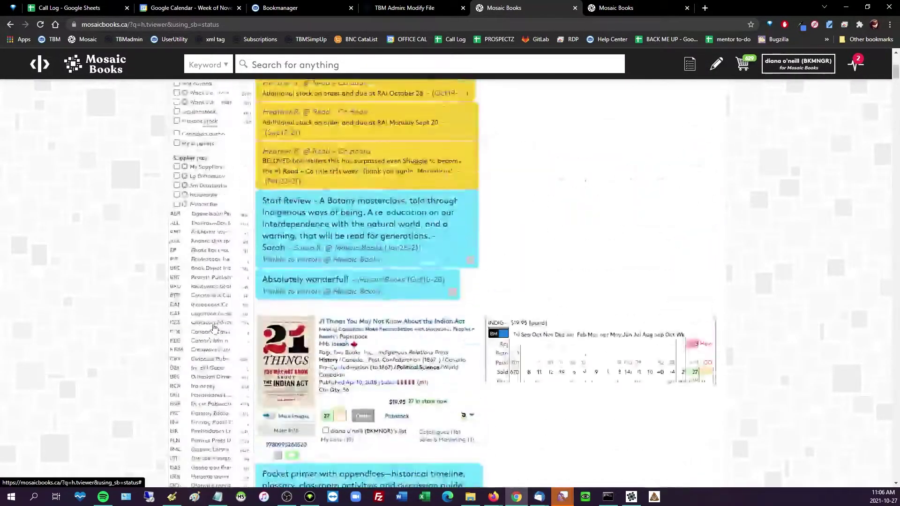
{"action": "scroll", "coordinate": [213, 328], "scroll_direction": "up", "scroll_amount": 6}
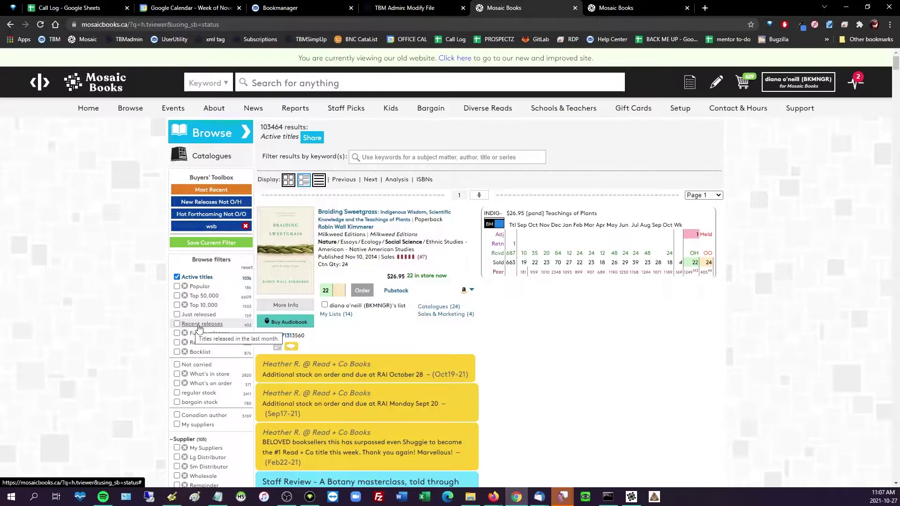
Step: Apply the Just released and Not carried filters, narrowing the list to 111 titles
{"action": "left_click", "coordinate": [211, 317]}
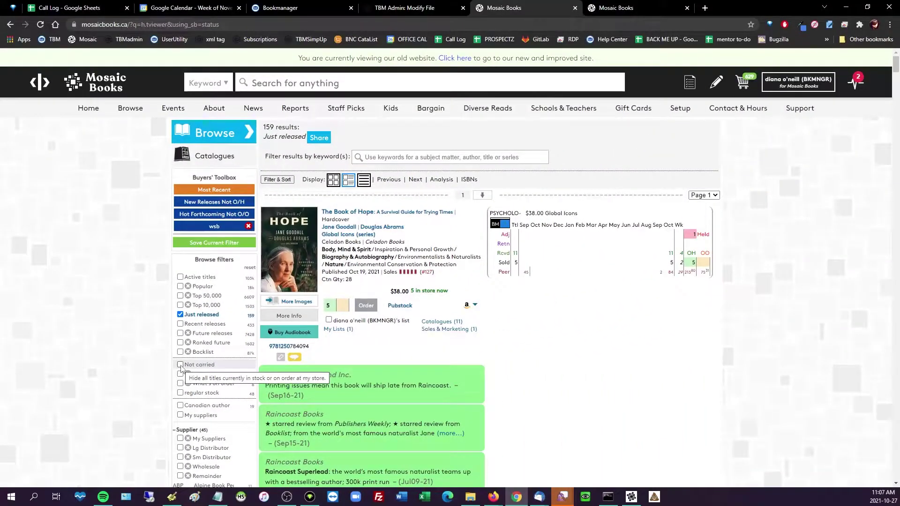
{"action": "left_click", "coordinate": [180, 365]}
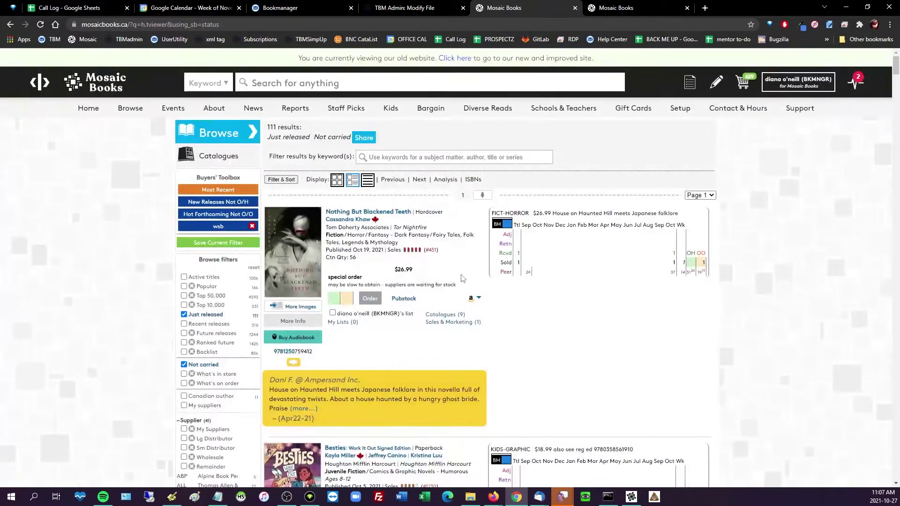
{"action": "scroll", "coordinate": [407, 266], "scroll_direction": "down", "scroll_amount": 5}
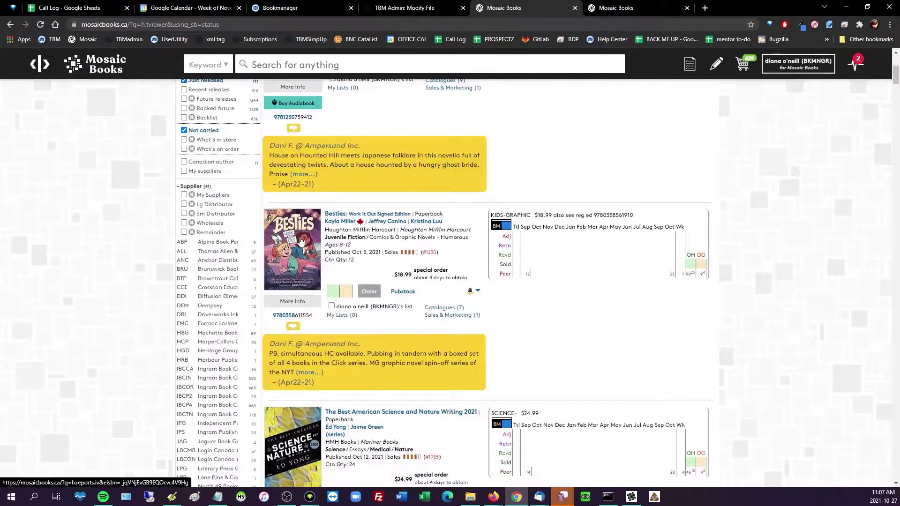
{"action": "scroll", "coordinate": [431, 296], "scroll_direction": "down", "scroll_amount": 3}
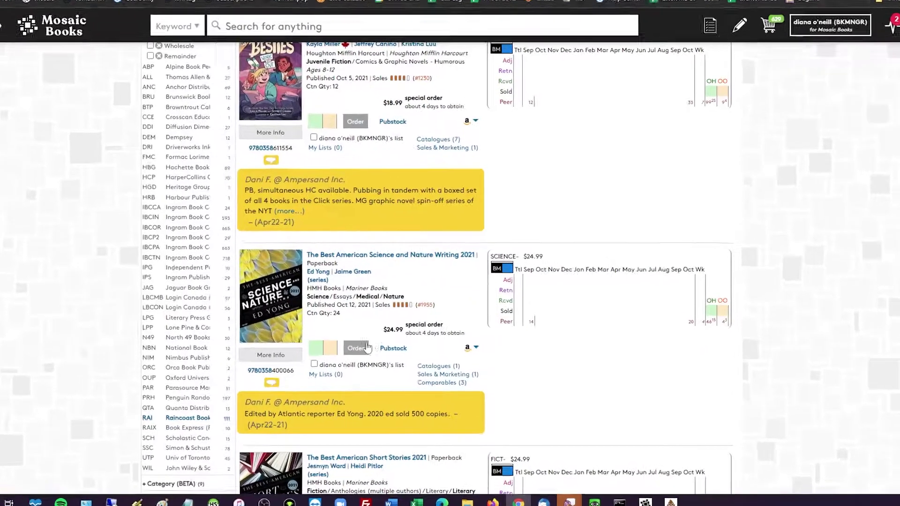
Step: Order 2 copies of Best American Science and Nature Writing 2021 from RAI, group D
{"action": "left_click", "coordinate": [365, 347]}
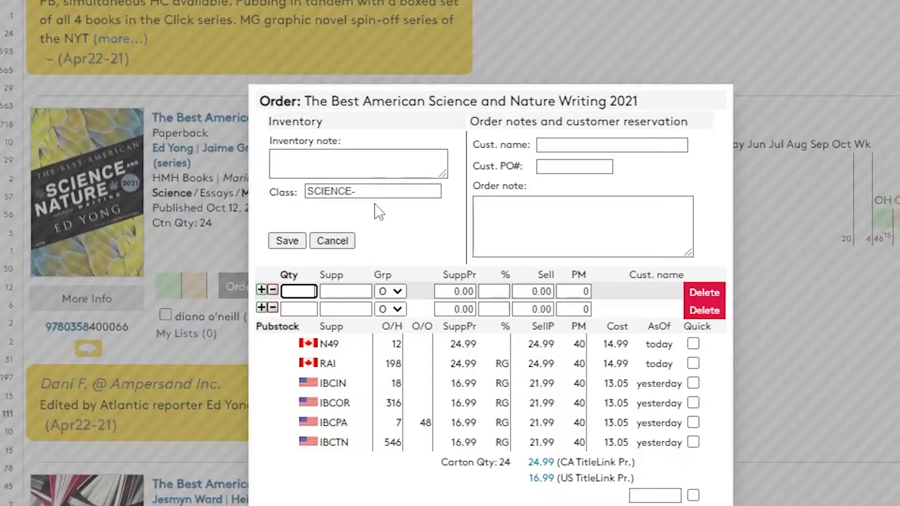
{"action": "left_click", "coordinate": [307, 290]}
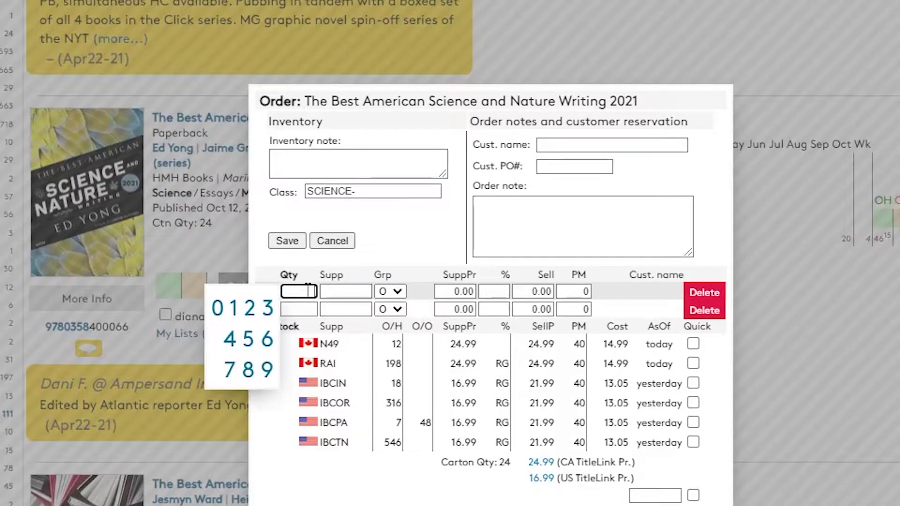
{"action": "type", "text": "2"}
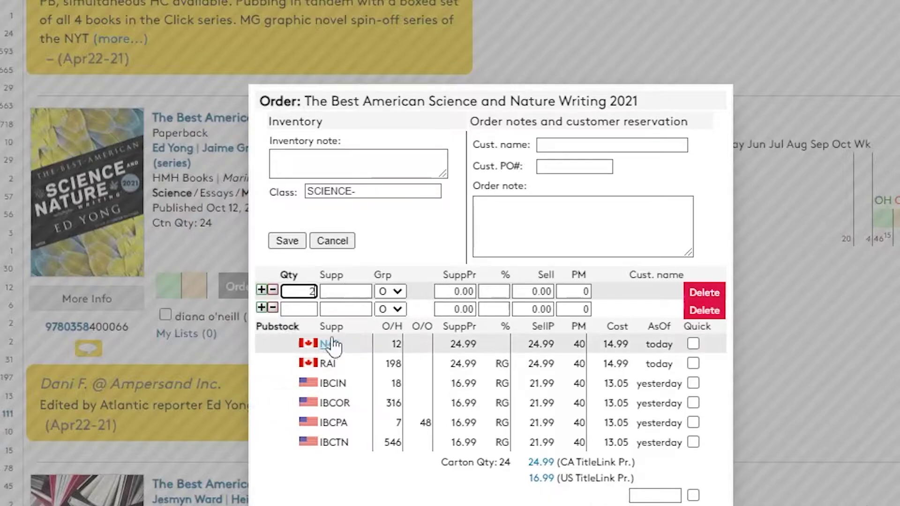
{"action": "left_click", "coordinate": [327, 365]}
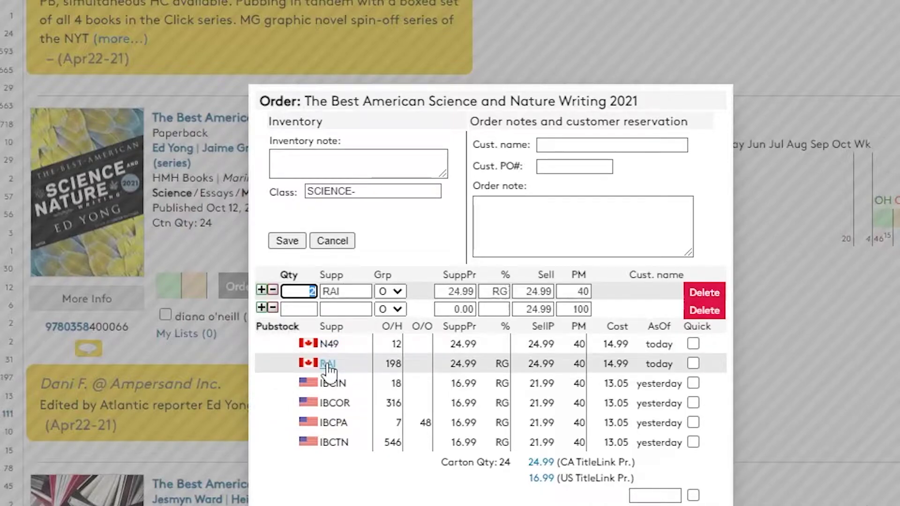
{"action": "left_click", "coordinate": [388, 292]}
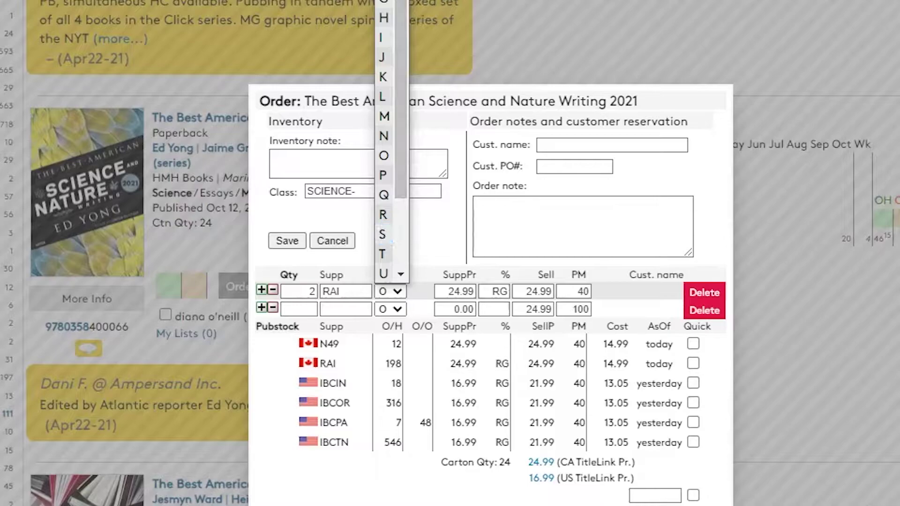
{"action": "key", "text": "d"}
{"action": "key", "text": "Return"}
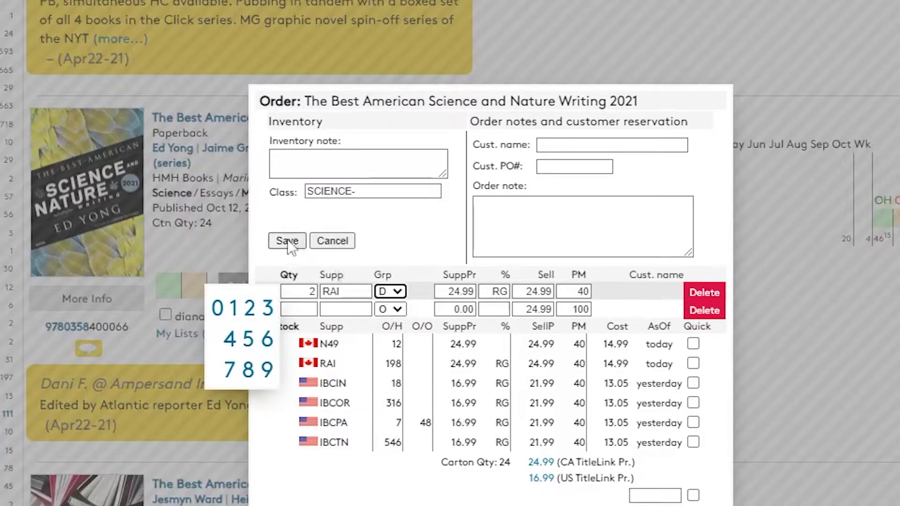
{"action": "left_click", "coordinate": [287, 241]}
{"action": "scroll", "coordinate": [463, 306], "scroll_direction": "down", "scroll_amount": 2}
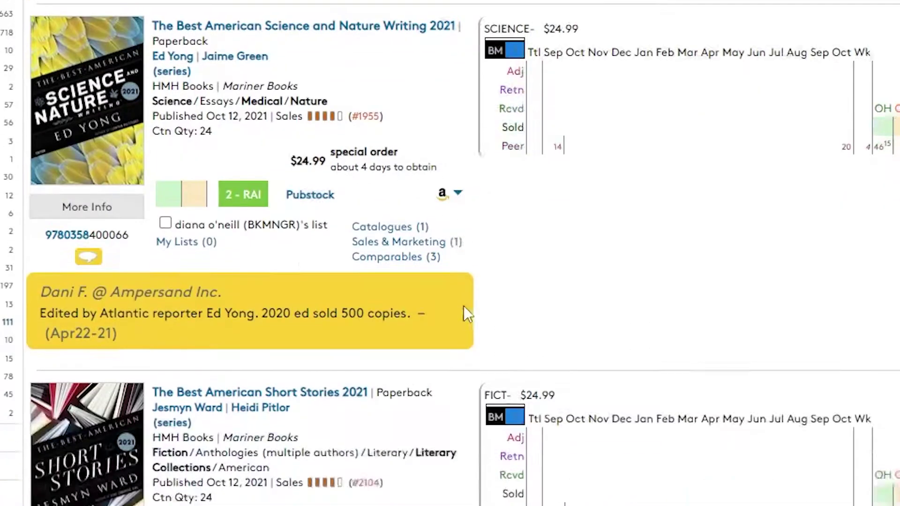
{"action": "scroll", "coordinate": [462, 305], "scroll_direction": "down", "scroll_amount": 4}
Step: Order 1 copy of Best American Short Stories 2021 from RAI
{"action": "left_click", "coordinate": [244, 373]}
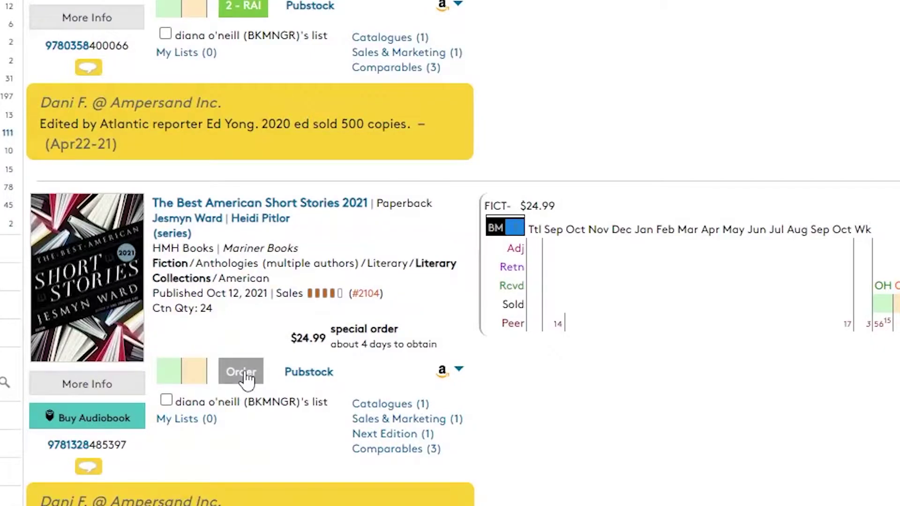
{"action": "scroll", "coordinate": [328, 305], "scroll_direction": "down", "scroll_amount": 4}
{"action": "left_click", "coordinate": [345, 192]}
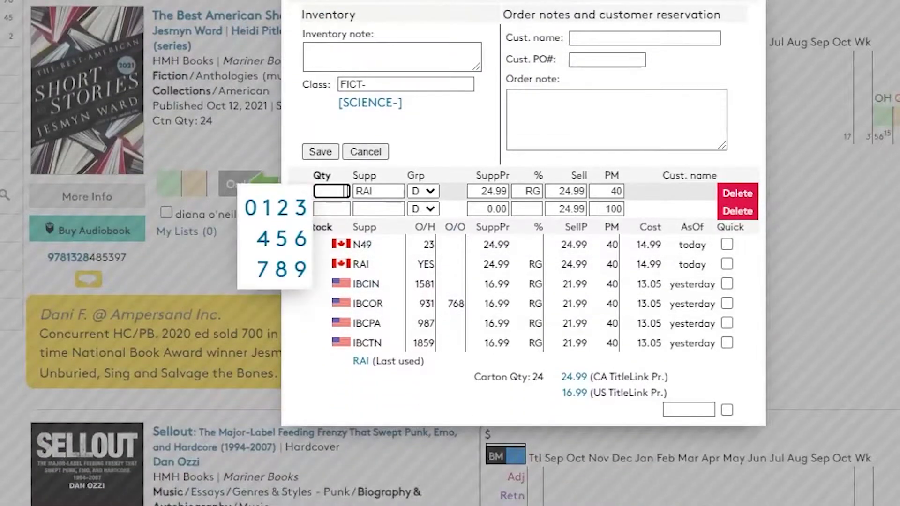
{"action": "type", "text": "1"}
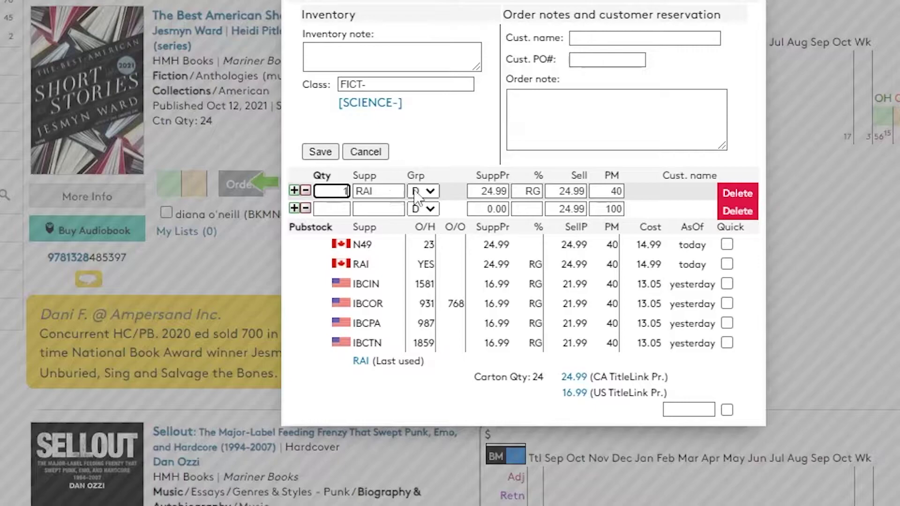
{"action": "left_click", "coordinate": [346, 185]}
{"action": "left_click", "coordinate": [320, 152]}
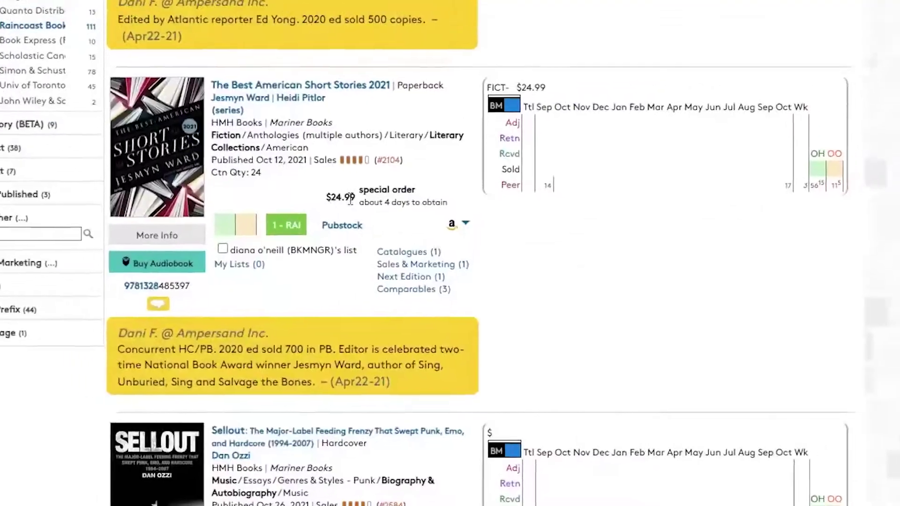
{"action": "scroll", "coordinate": [446, 308], "scroll_direction": "up", "scroll_amount": 3}
{"action": "scroll", "coordinate": [404, 309], "scroll_direction": "down", "scroll_amount": 12}
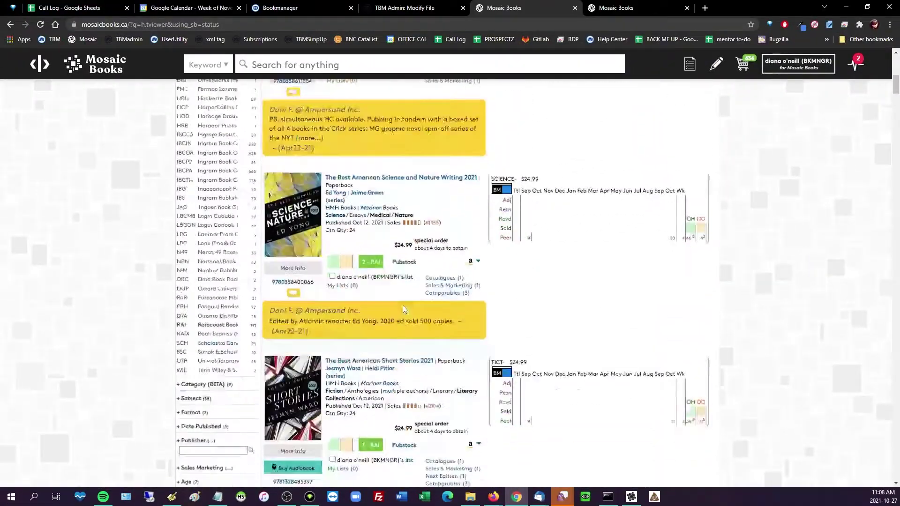
{"action": "scroll", "coordinate": [403, 306], "scroll_direction": "down", "scroll_amount": 10}
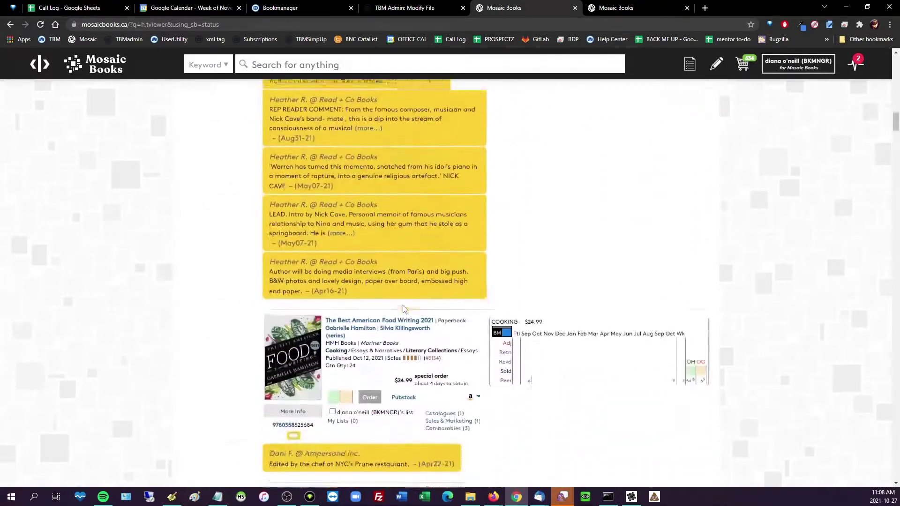
{"action": "scroll", "coordinate": [403, 305], "scroll_direction": "up", "scroll_amount": 6}
Step: Filter Order Processing to group D, then submit and send the 3-copy Raincoast order to Bookmanager
{"action": "left_click", "coordinate": [748, 71]}
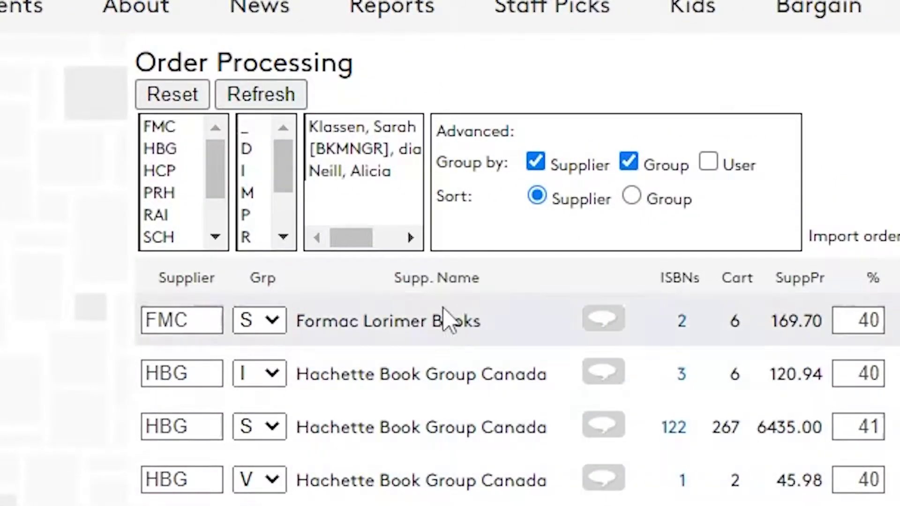
{"action": "left_click", "coordinate": [251, 150]}
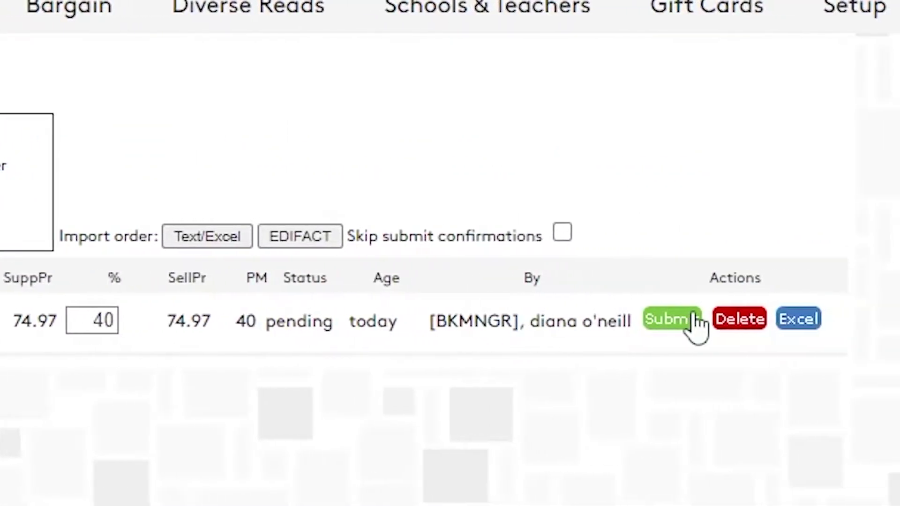
{"action": "left_click", "coordinate": [665, 324]}
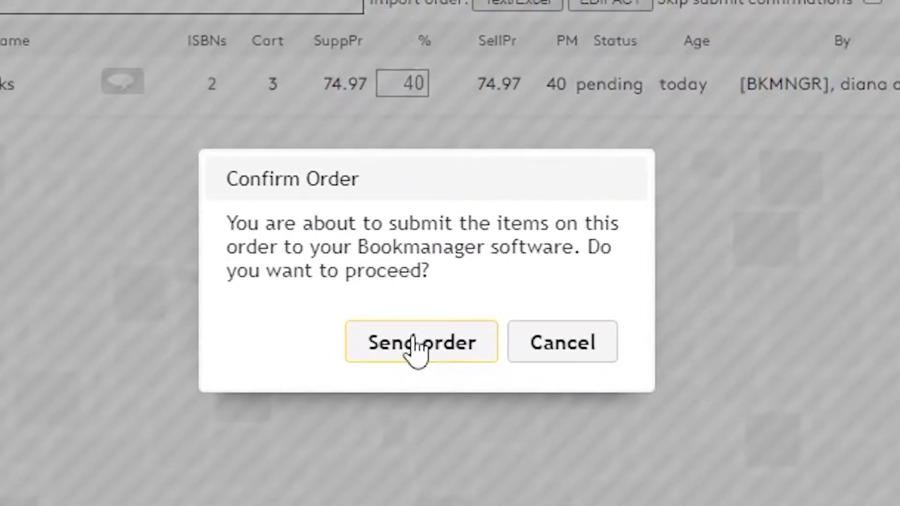
{"action": "left_click", "coordinate": [419, 349]}
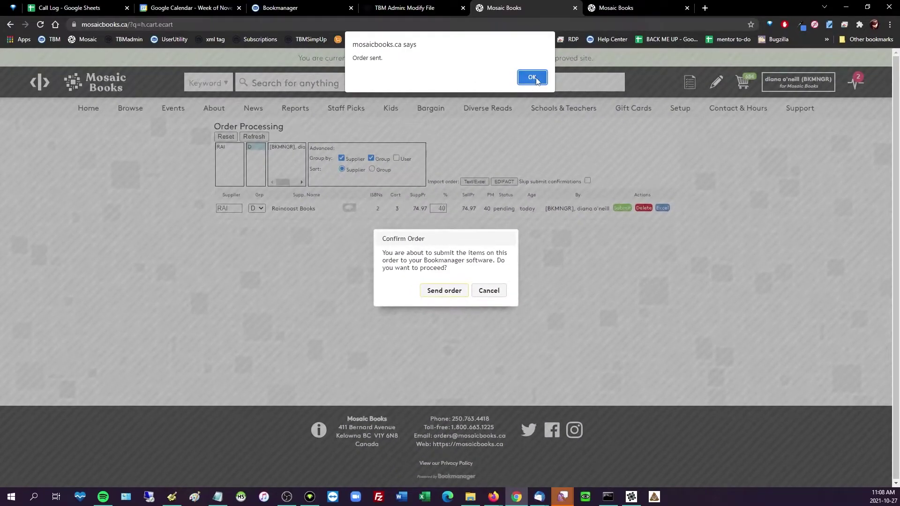
{"action": "left_click", "coordinate": [533, 77]}
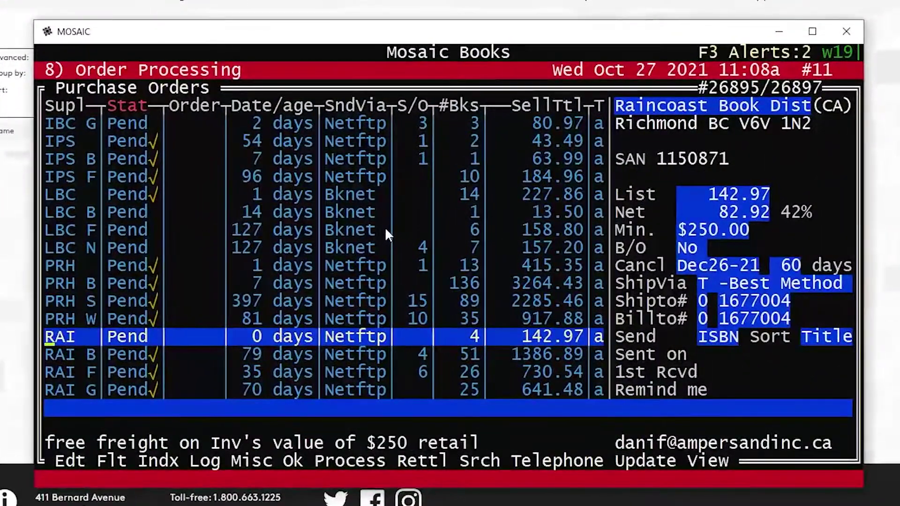
Step: Refresh the pending order list and search purchase orders for supplier RAI
{"action": "key", "text": "u"}
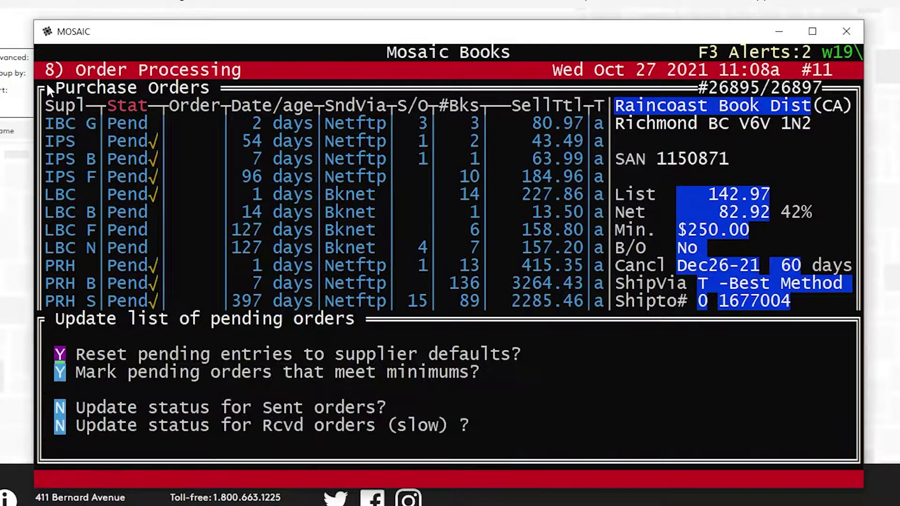
{"action": "key", "text": "Return"}
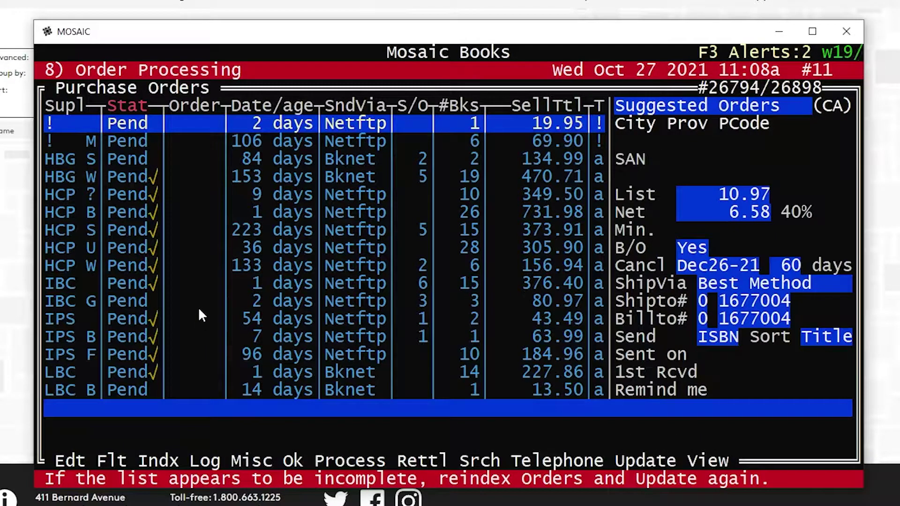
{"action": "key", "text": "s"}
{"action": "key", "text": "Return"}
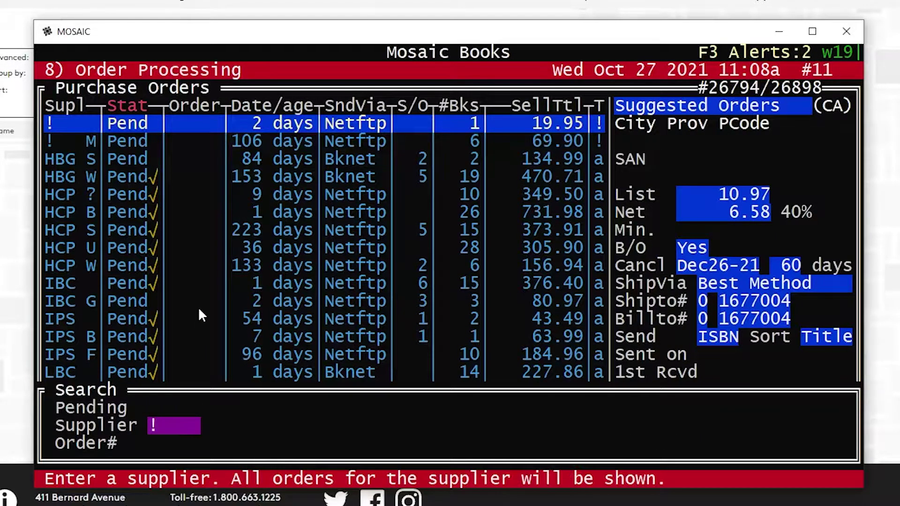
{"action": "type", "text": "RAI"}
{"action": "key", "text": "Return"}
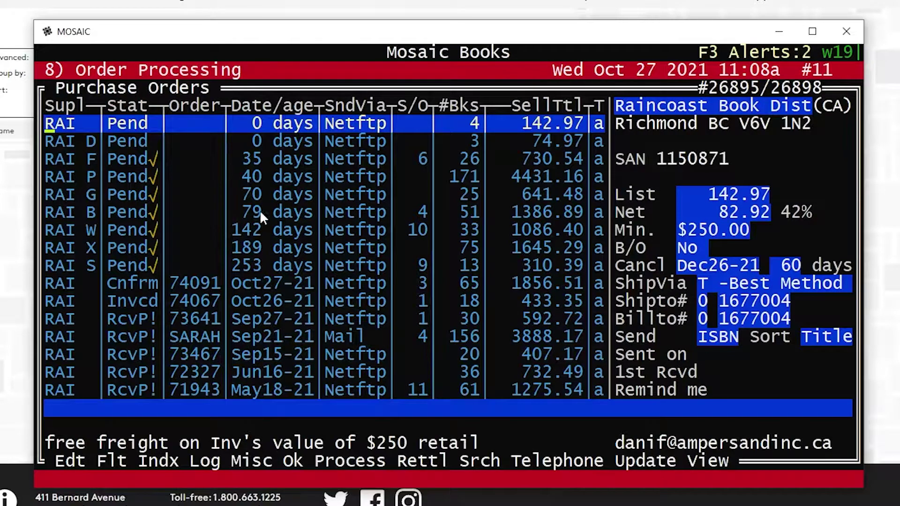
Step: Edit the RAI D order and clear its group so it merges into the main Raincoast order
{"action": "key", "text": "Down"}
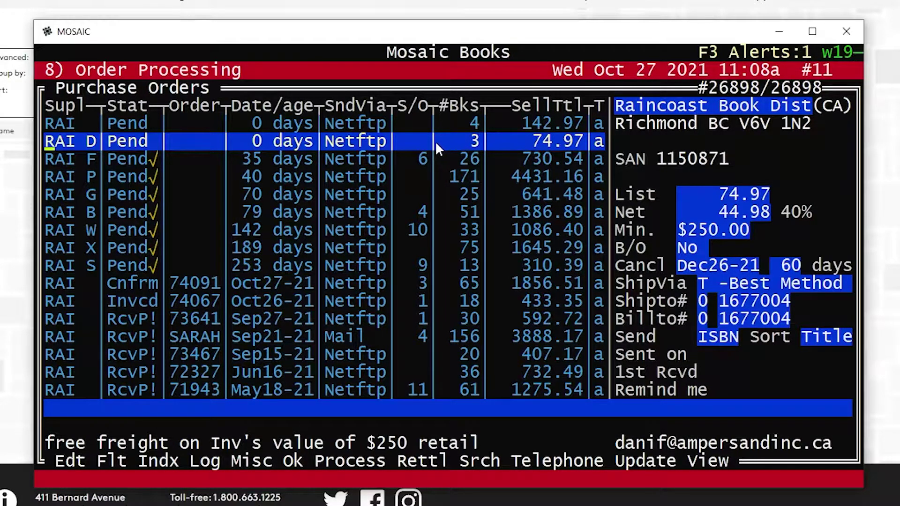
{"action": "key", "text": "Return"}
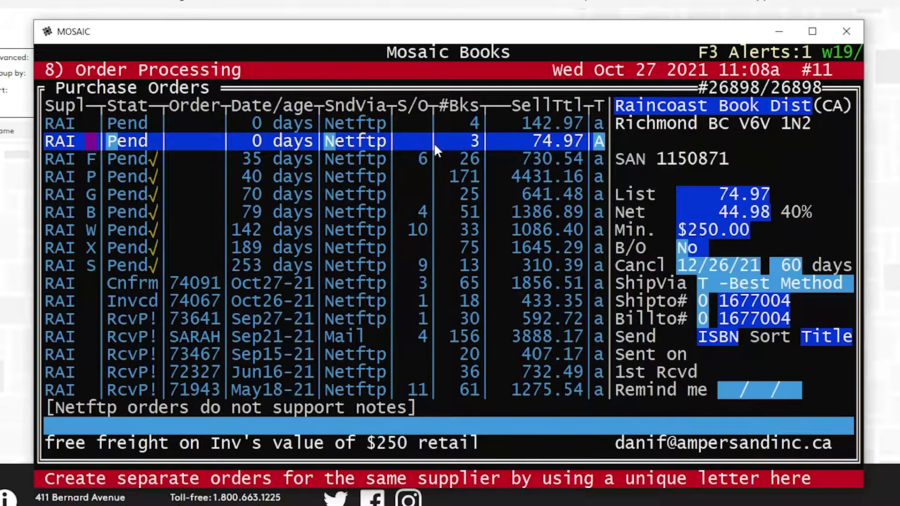
{"action": "key", "text": "Return"}
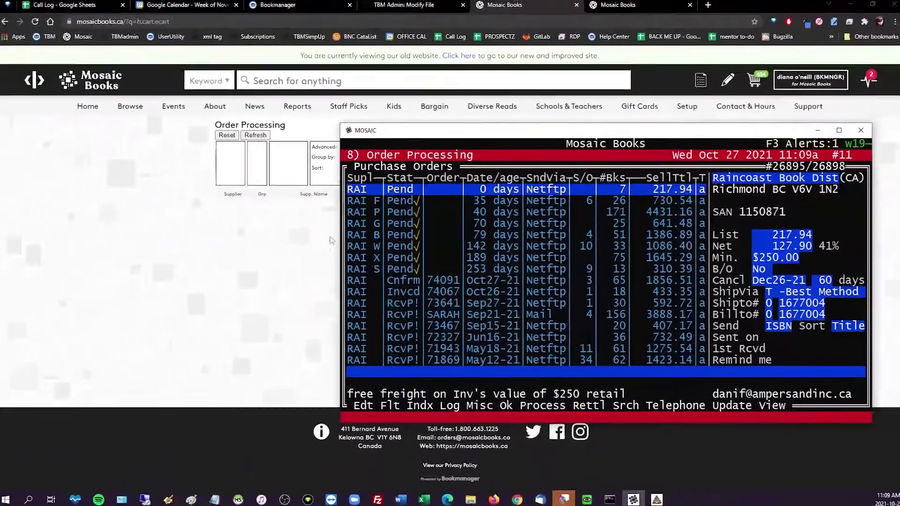
{"action": "left_click", "coordinate": [309, 249]}
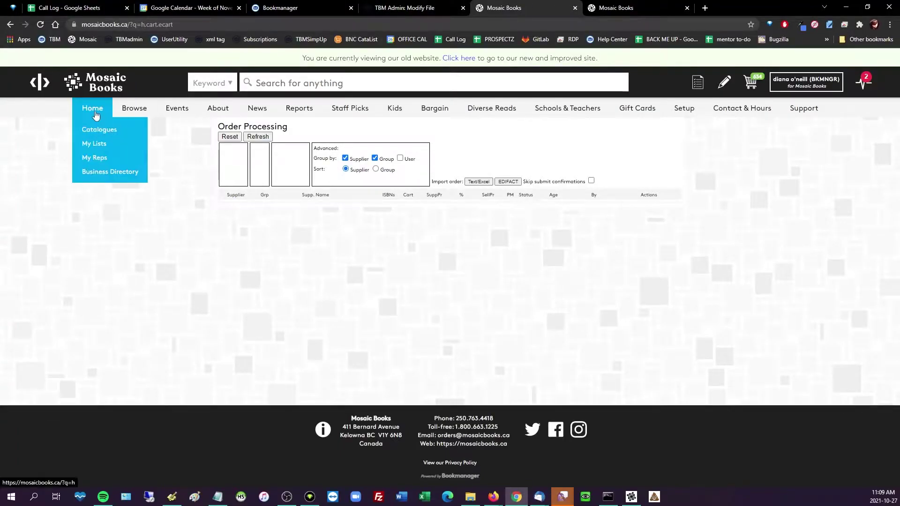
Step: Go to the Books In Store browse page
{"action": "left_click", "coordinate": [142, 112]}
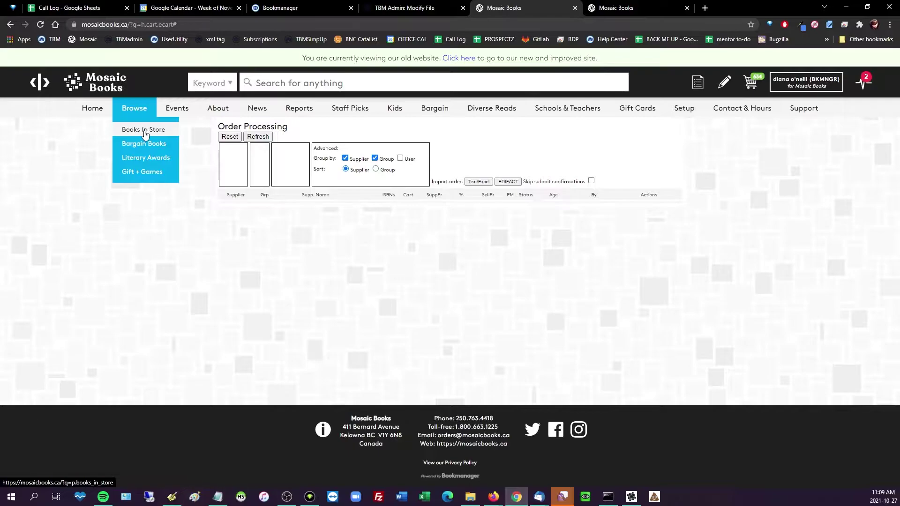
{"action": "left_click", "coordinate": [144, 129]}
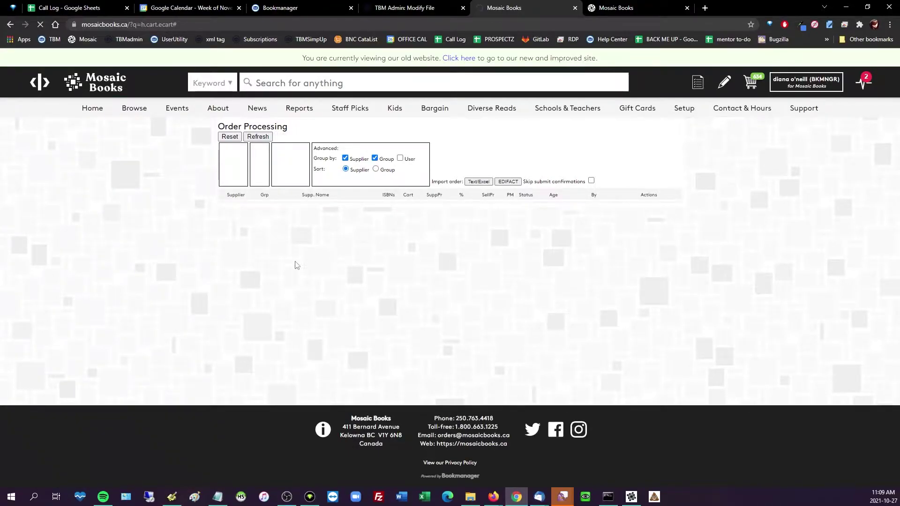
{"action": "scroll", "coordinate": [225, 296], "scroll_direction": "down", "scroll_amount": 3}
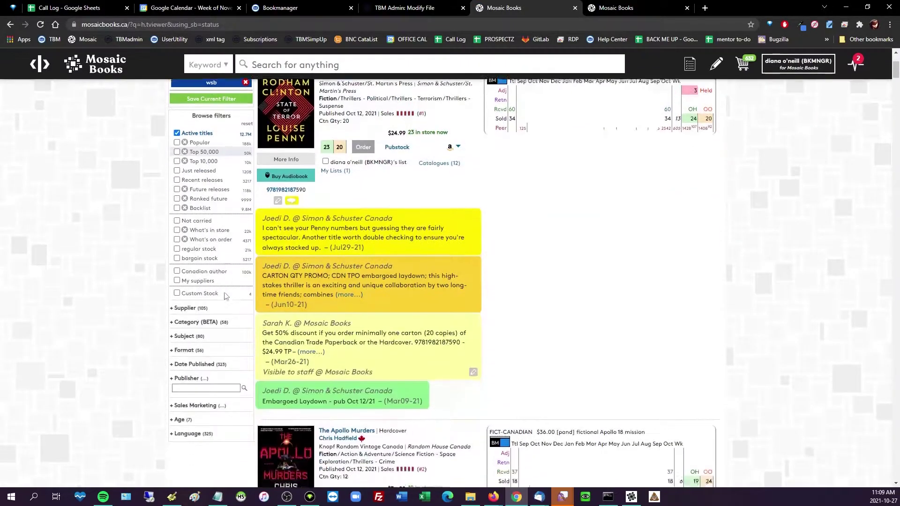
{"action": "scroll", "coordinate": [224, 295], "scroll_direction": "down", "scroll_amount": 3}
{"action": "scroll", "coordinate": [185, 266], "scroll_direction": "up", "scroll_amount": 5}
{"action": "scroll", "coordinate": [185, 267], "scroll_direction": "down", "scroll_amount": 4}
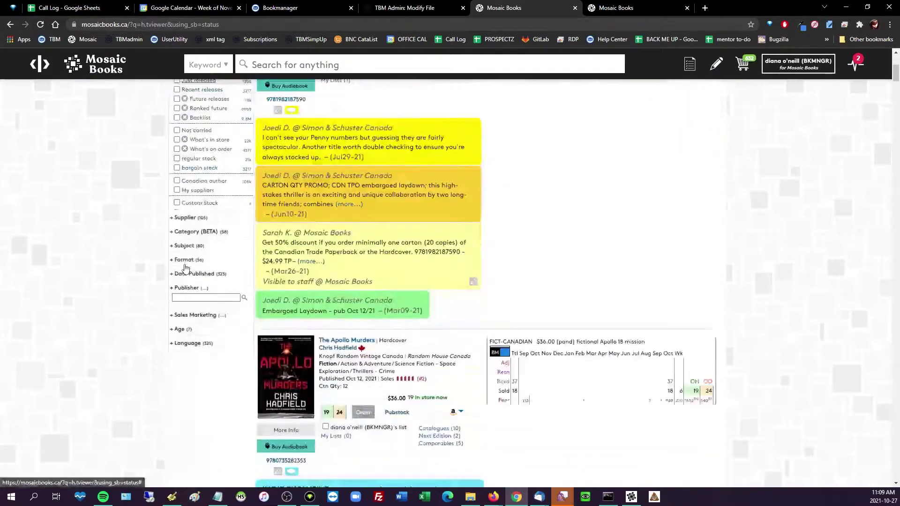
Step: Filter by publisher WW Norton, Not carried and Just released
{"action": "left_click", "coordinate": [194, 297]}
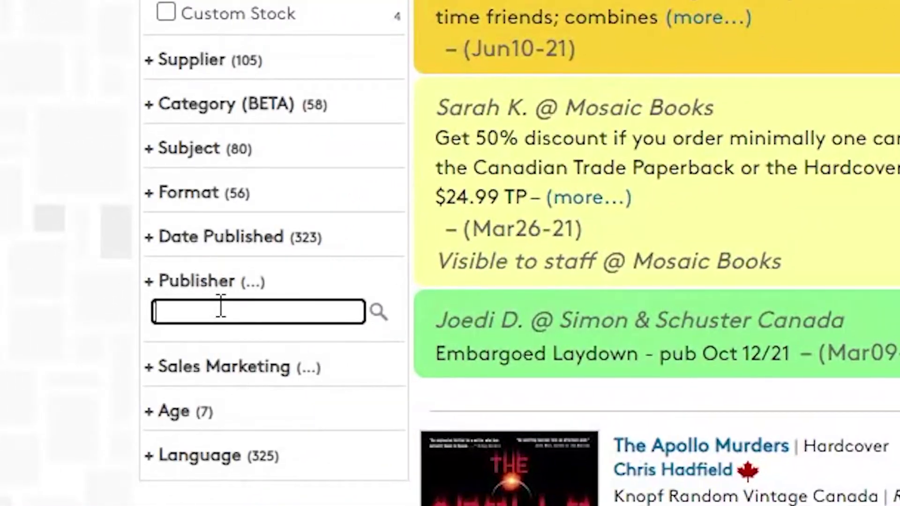
{"action": "type", "text": "ww"}
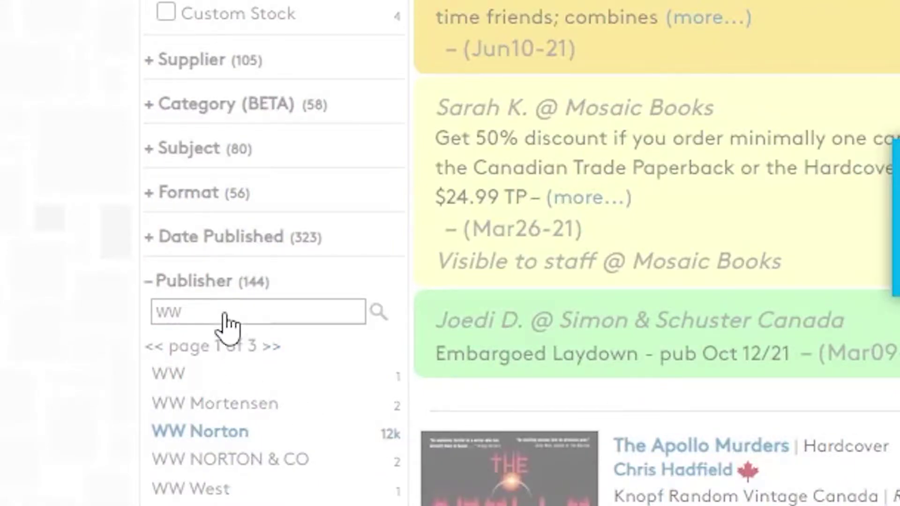
{"action": "left_click", "coordinate": [230, 435]}
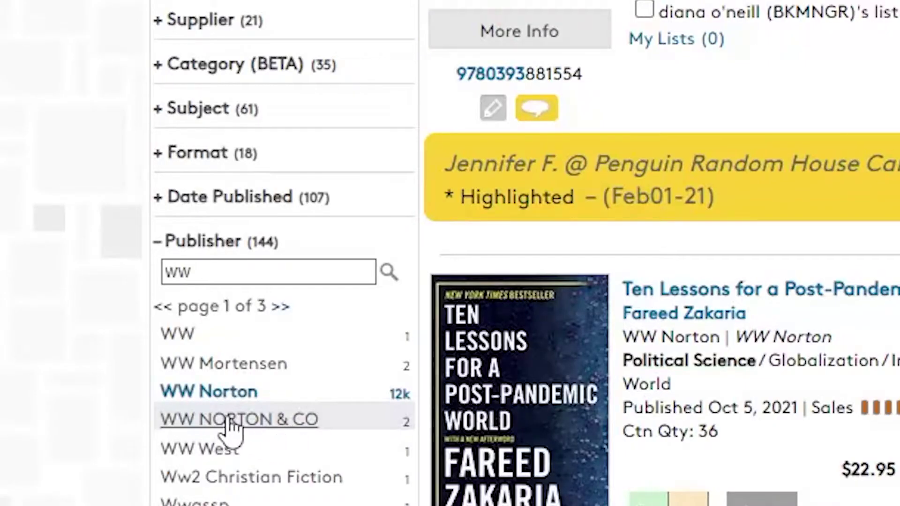
{"action": "scroll", "coordinate": [705, 408], "scroll_direction": "up", "scroll_amount": 5}
{"action": "scroll", "coordinate": [705, 408], "scroll_direction": "up", "scroll_amount": 3}
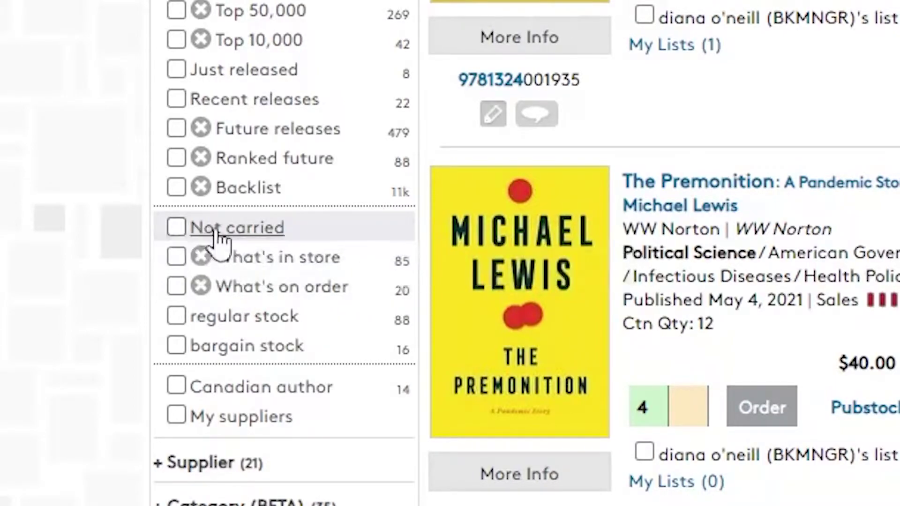
{"action": "left_click", "coordinate": [178, 235]}
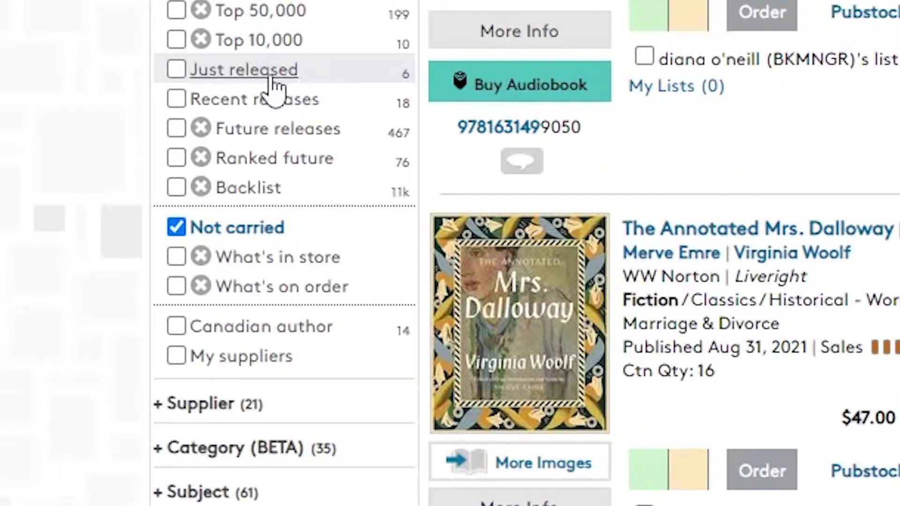
{"action": "left_click", "coordinate": [265, 75]}
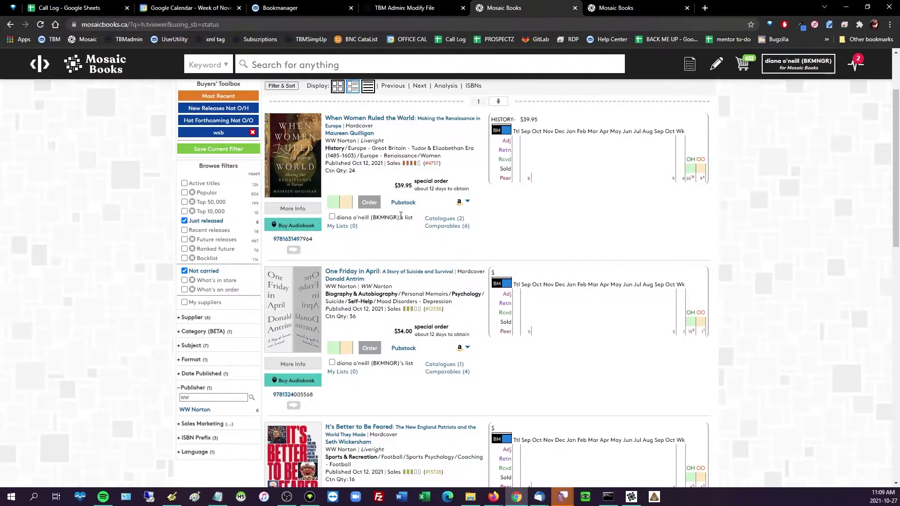
Step: Order 1 copy of When Women Ruled the World from supplier NOR
{"action": "left_click", "coordinate": [370, 203]}
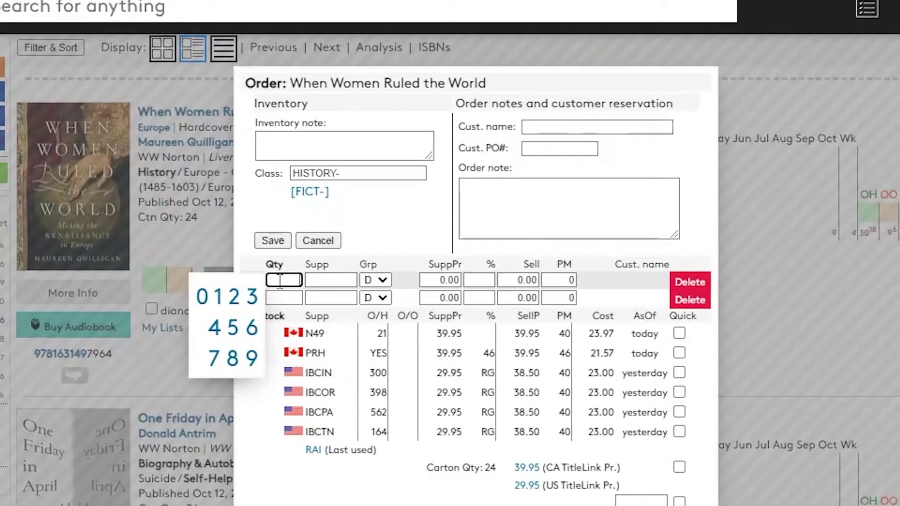
{"action": "type", "text": "1"}
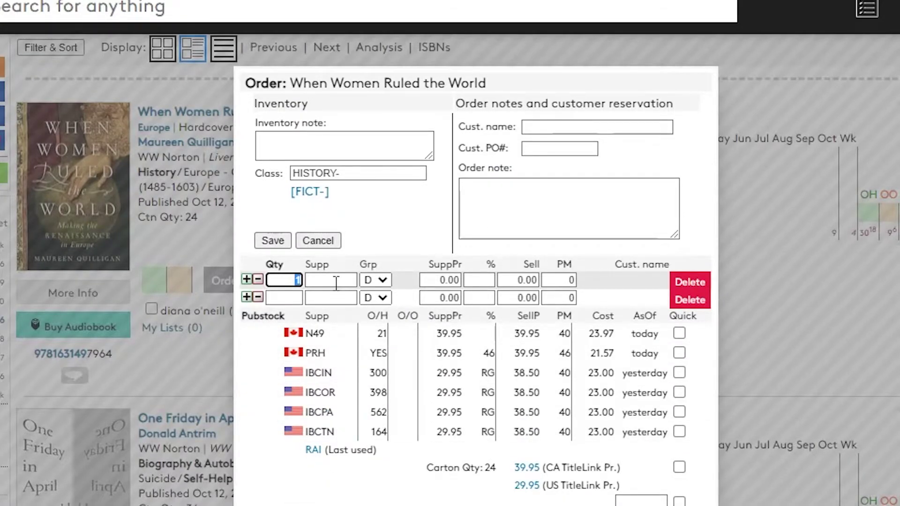
{"action": "key", "text": "BackSpace"}
{"action": "double_click", "coordinate": [296, 284]}
{"action": "key", "text": "BackSpace"}
{"action": "left_click", "coordinate": [310, 280]}
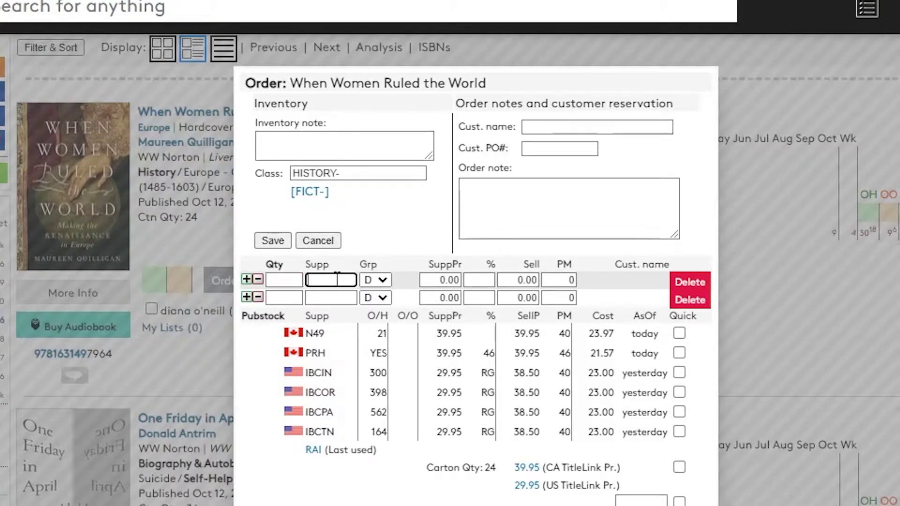
{"action": "type", "text": "nor"}
{"action": "left_click", "coordinate": [293, 284]}
{"action": "type", "text": "1"}
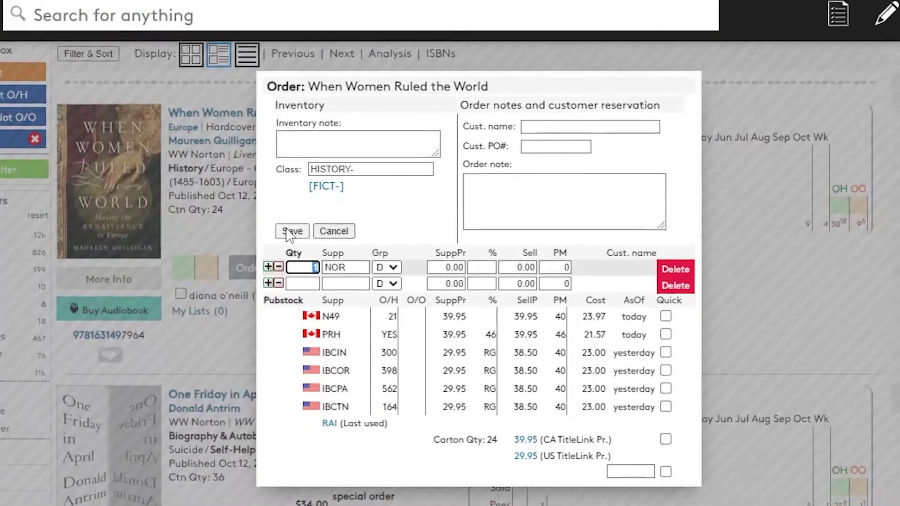
{"action": "left_click", "coordinate": [291, 231]}
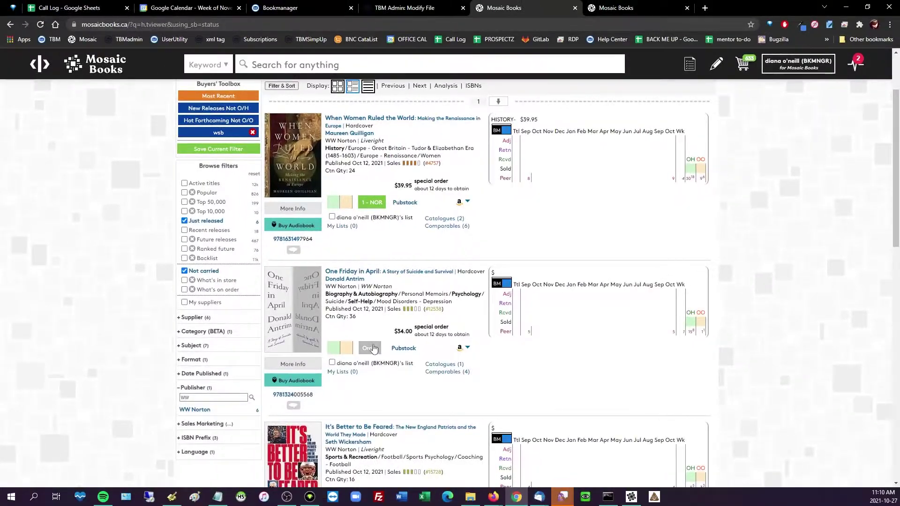
Step: Order 1 copy of One Friday in April
{"action": "left_click", "coordinate": [249, 505]}
{"action": "left_click", "coordinate": [420, 355]}
{"action": "type", "text": "1"}
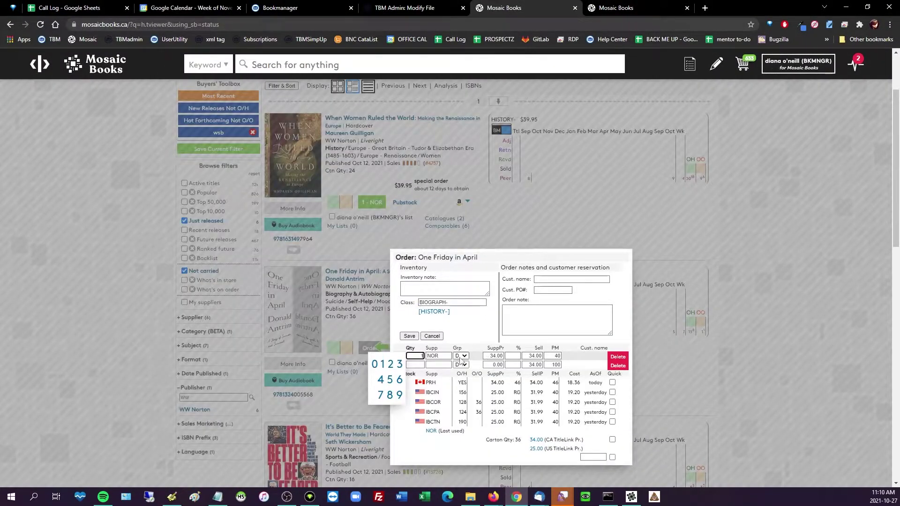
{"action": "left_click", "coordinate": [409, 336]}
{"action": "scroll", "coordinate": [497, 340], "scroll_direction": "down", "scroll_amount": 2}
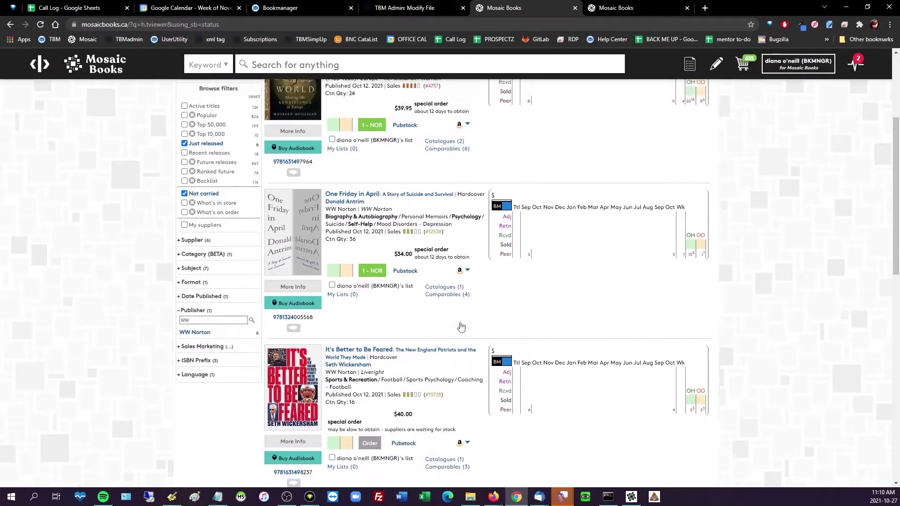
Step: Submit and send the two-title NOR order, then check the result in the MOSAIC terminal window
{"action": "left_click", "coordinate": [746, 81]}
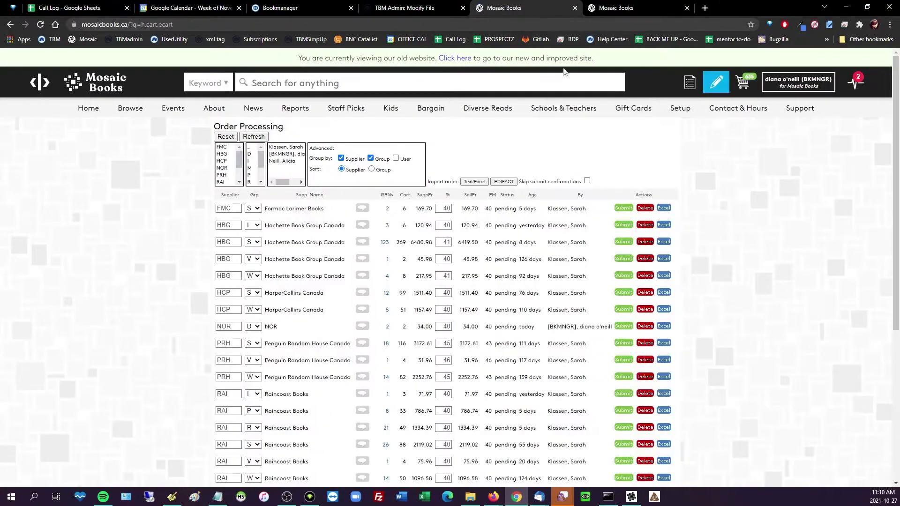
{"action": "left_click", "coordinate": [250, 154]}
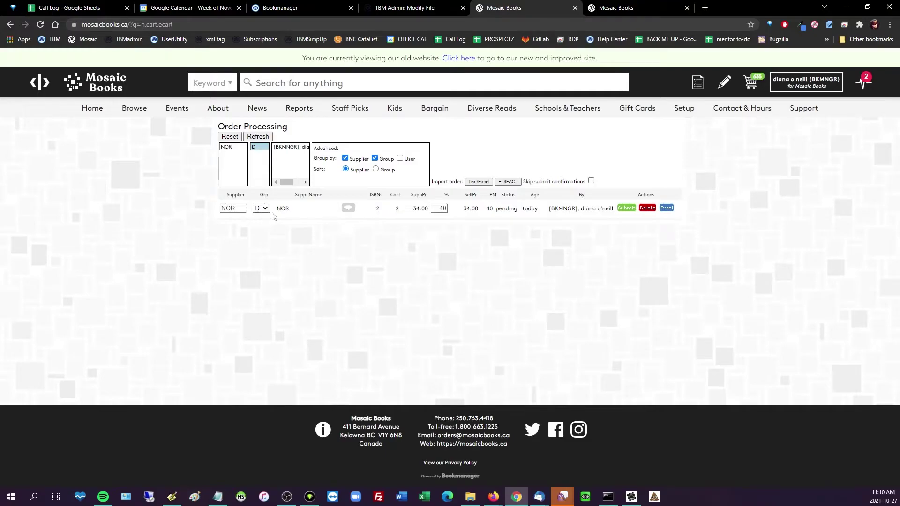
{"action": "left_click", "coordinate": [626, 208]}
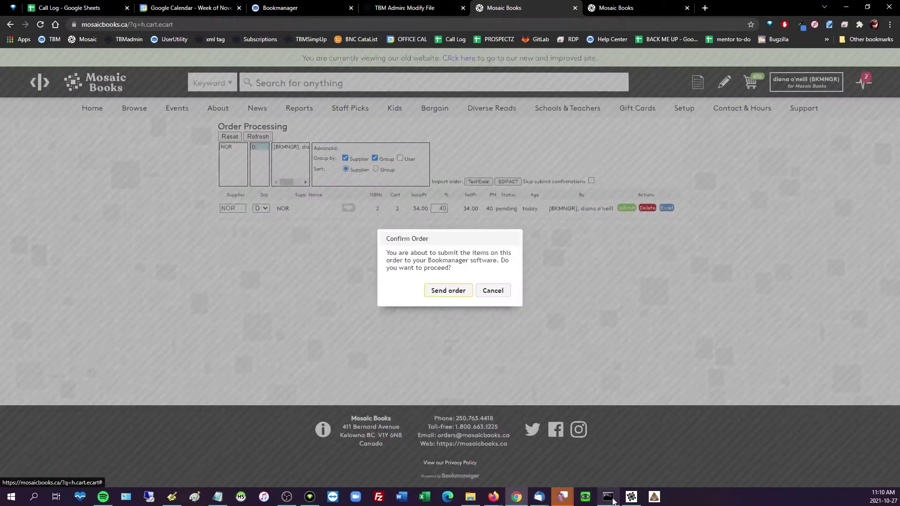
{"action": "left_click", "coordinate": [455, 291]}
{"action": "left_click", "coordinate": [527, 78]}
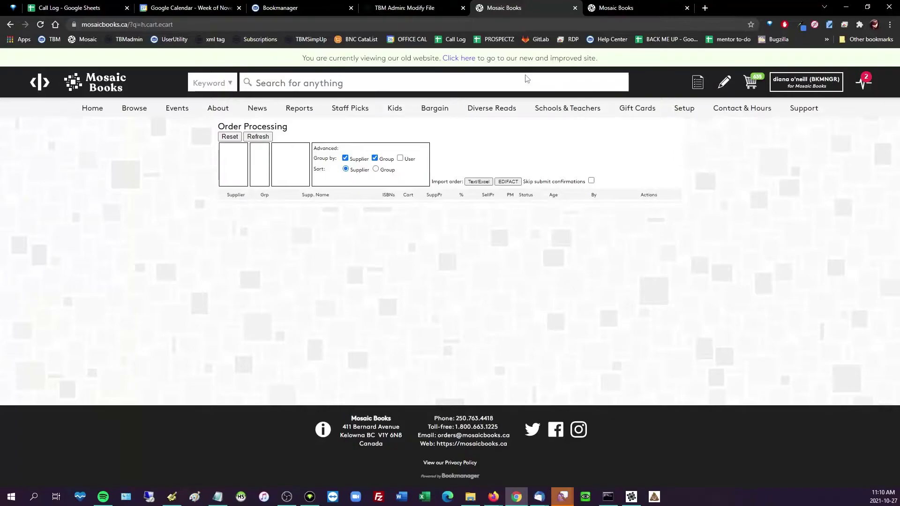
{"action": "left_click", "coordinate": [631, 496]}
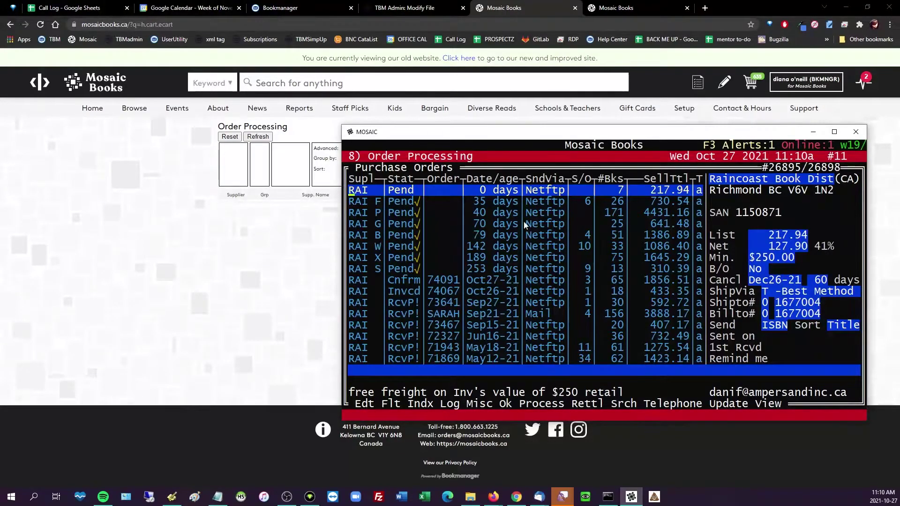
{"action": "mouse_move", "coordinate": [131, 121]}
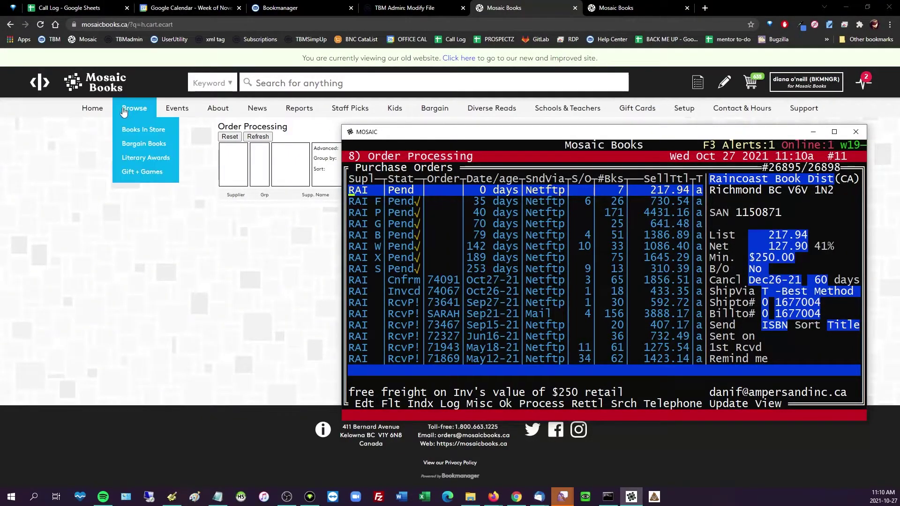
Step: Return to Books In Store and expand the Subject filter's category list
{"action": "left_click", "coordinate": [137, 136]}
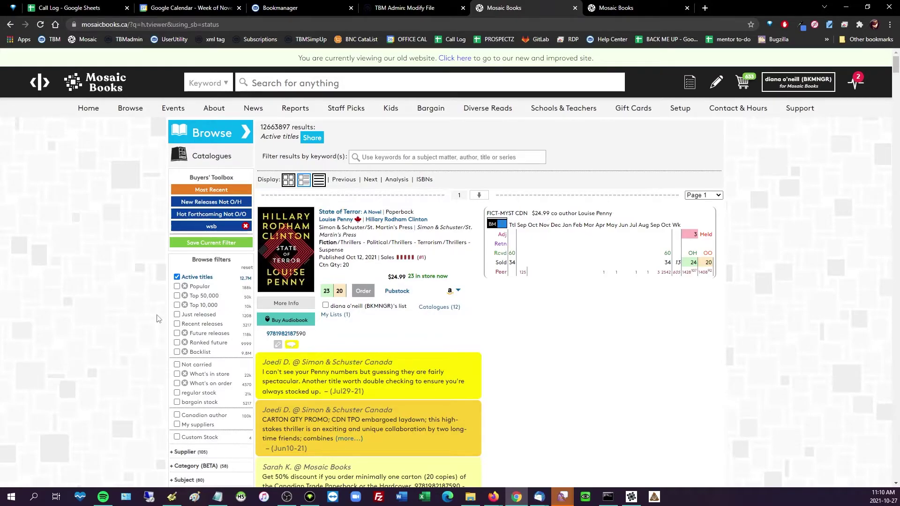
{"action": "scroll", "coordinate": [177, 358], "scroll_direction": "down", "scroll_amount": 3}
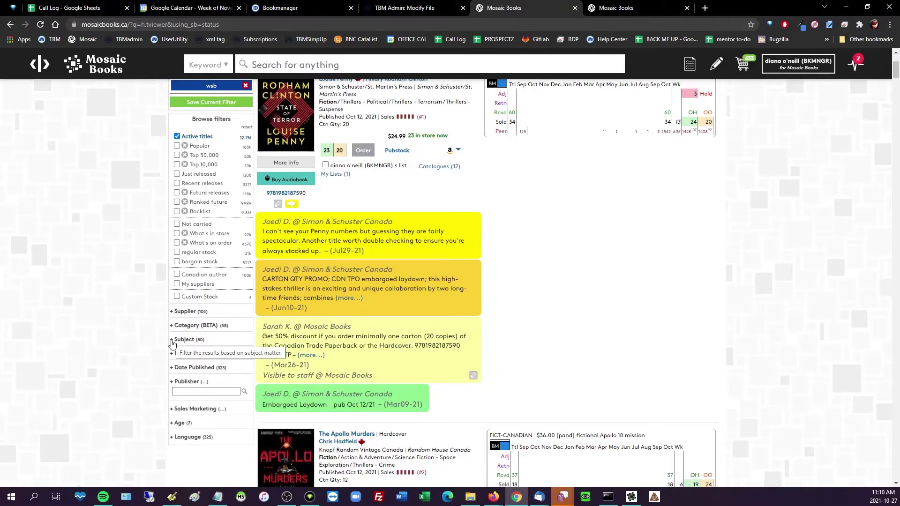
{"action": "left_click", "coordinate": [172, 340]}
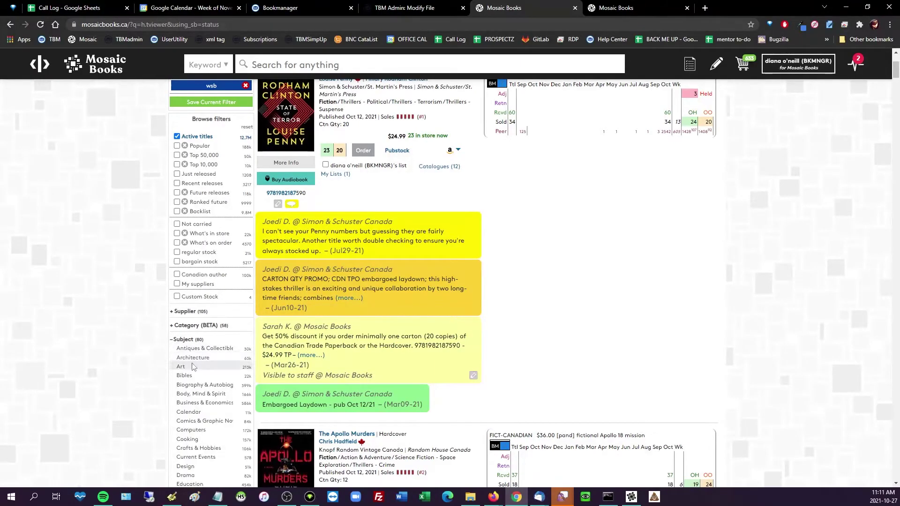
{"action": "scroll", "coordinate": [209, 424], "scroll_direction": "down", "scroll_amount": 4}
{"action": "scroll", "coordinate": [210, 424], "scroll_direction": "down", "scroll_amount": 1}
{"action": "scroll", "coordinate": [209, 424], "scroll_direction": "up", "scroll_amount": 7}
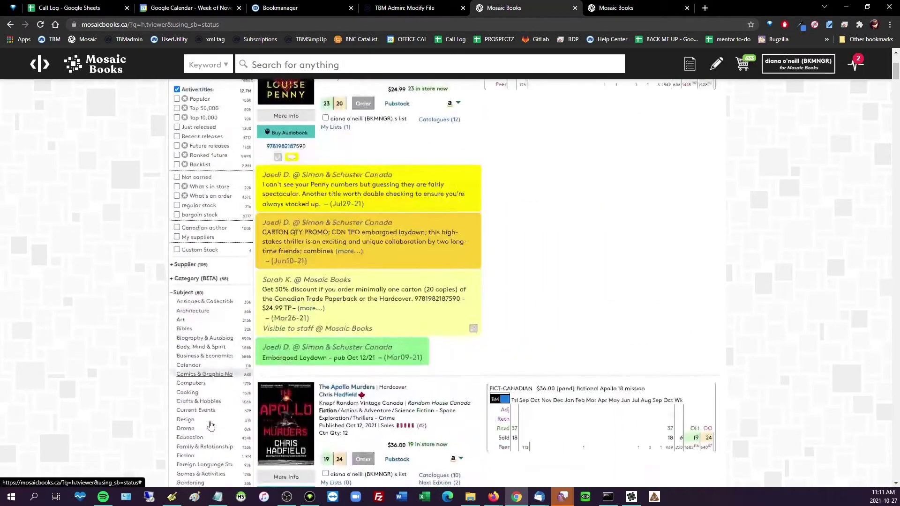